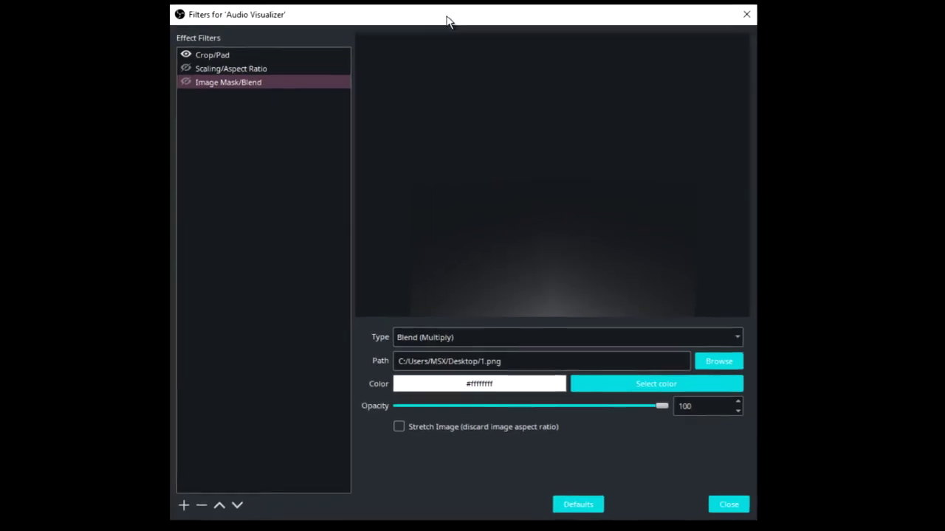
Toggle Crop/Pad off to see the raw bars, then back on (6, 8, 30, 7).
{"action": "left_click", "coordinate": [185, 46]}
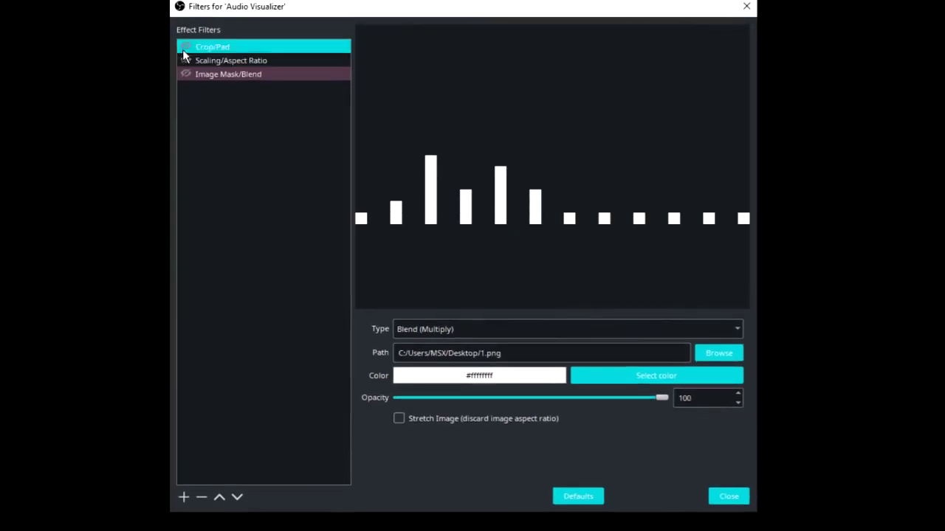
{"action": "left_click_drag", "start_coordinate": [235, 6], "coordinate": [238, 17]}
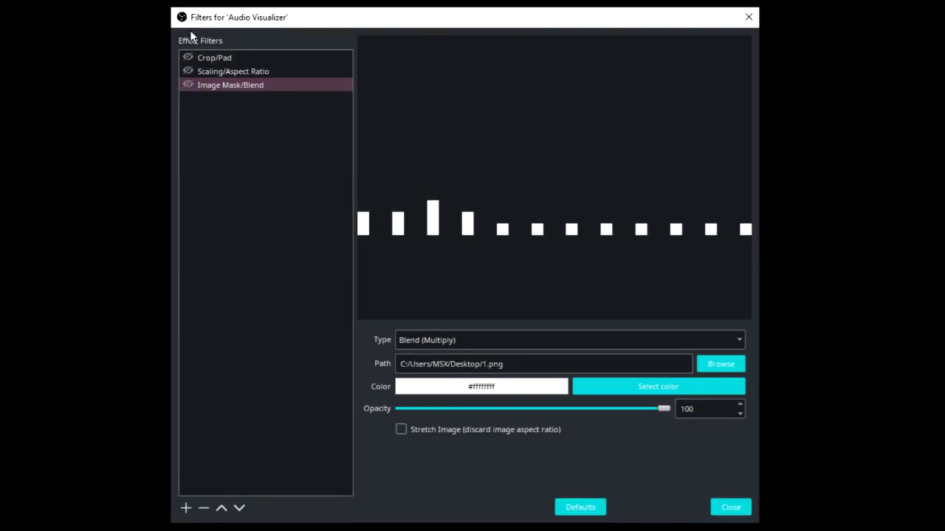
{"action": "left_click", "coordinate": [185, 59]}
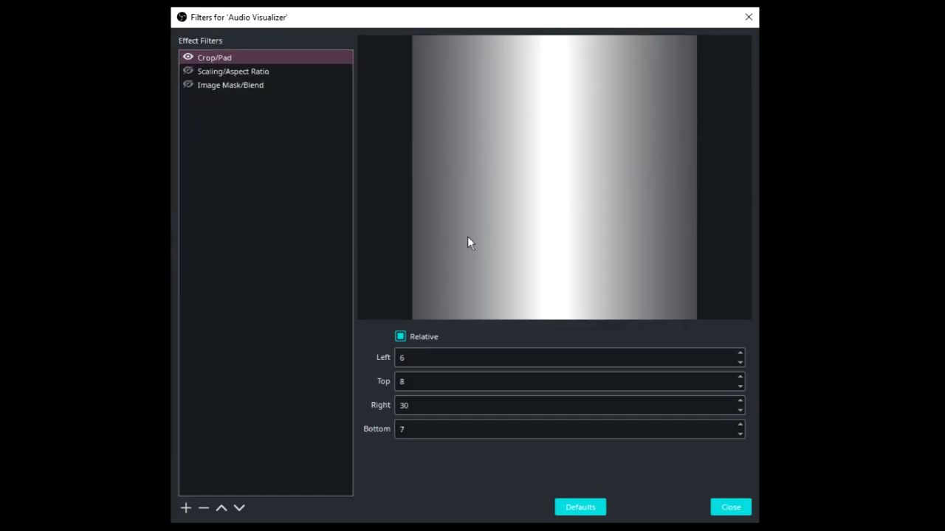
Review the Point 320x320 scaling, then enable Image Mask/Blend and view its blend settings.
{"action": "left_click", "coordinate": [188, 73]}
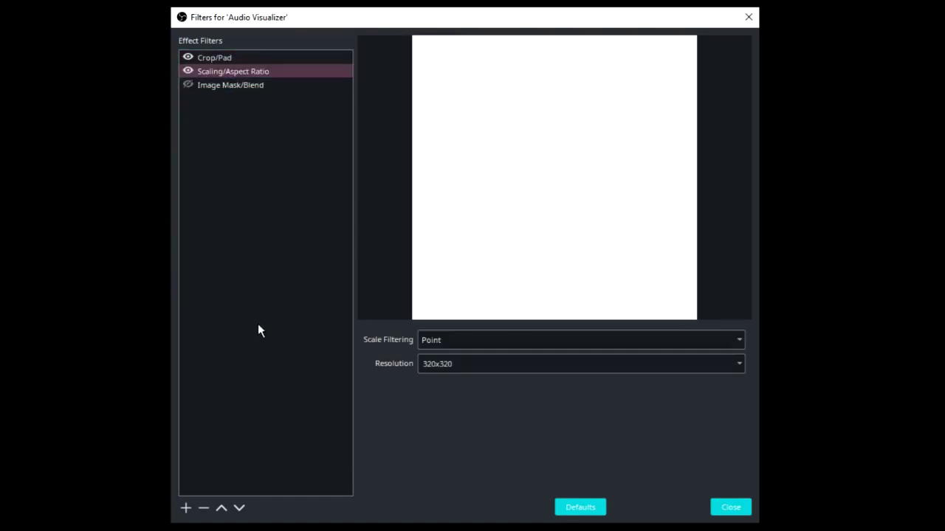
{"action": "left_click", "coordinate": [231, 84]}
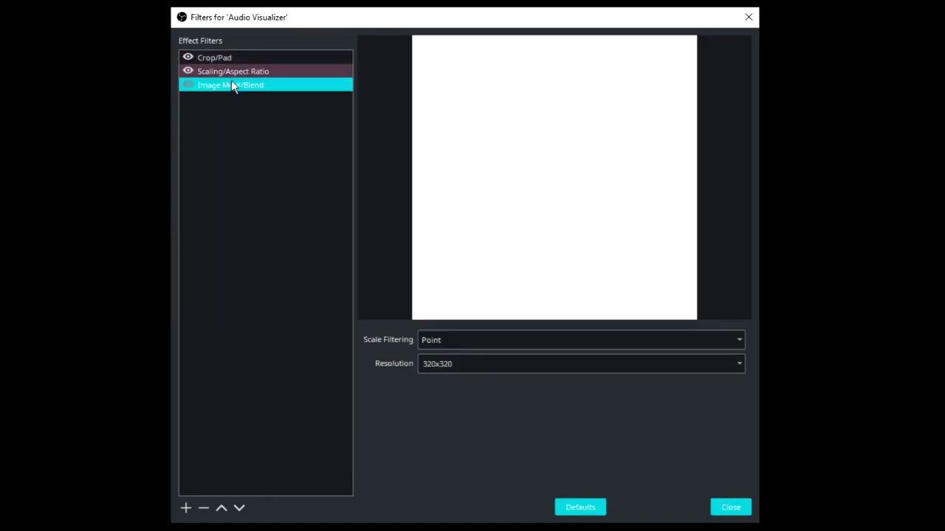
{"action": "left_click", "coordinate": [188, 85]}
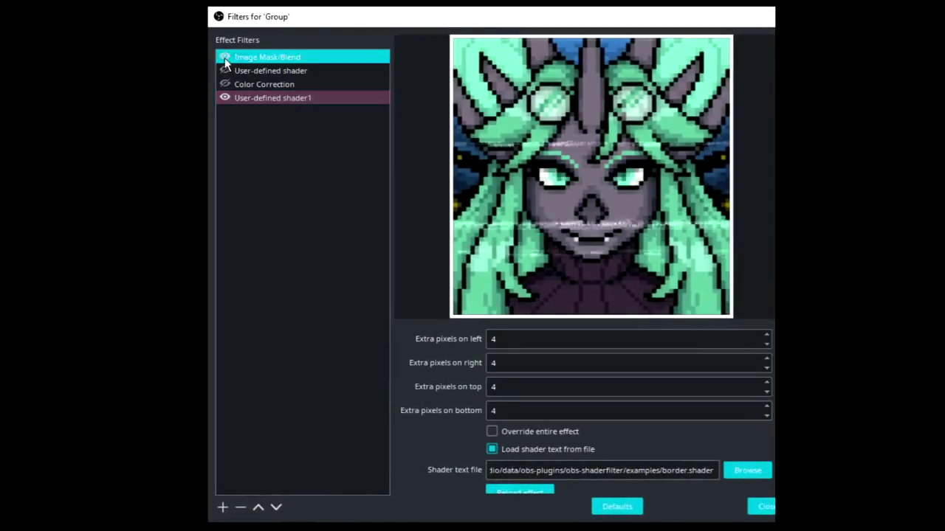
Enable the Group's Image Mask/Blend and the scanline user-defined shader filters.
{"action": "left_click", "coordinate": [273, 98]}
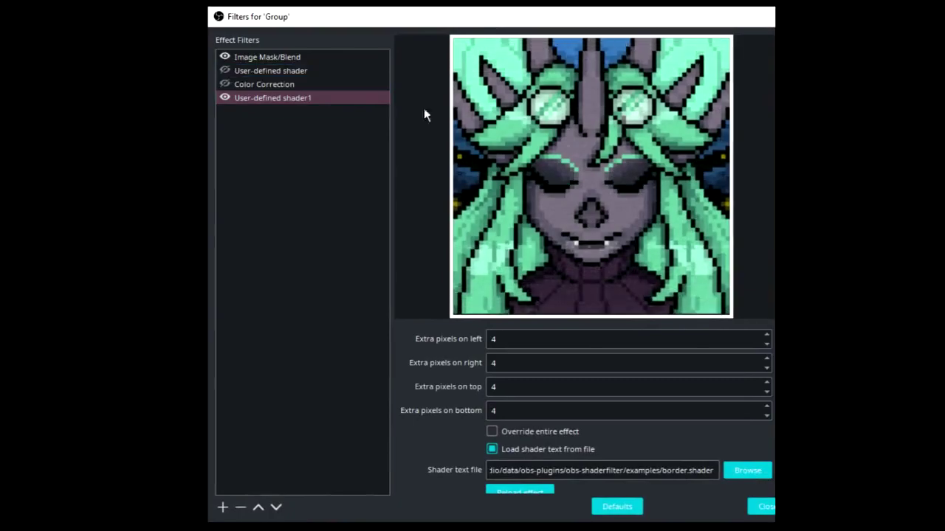
{"action": "left_click", "coordinate": [222, 71]}
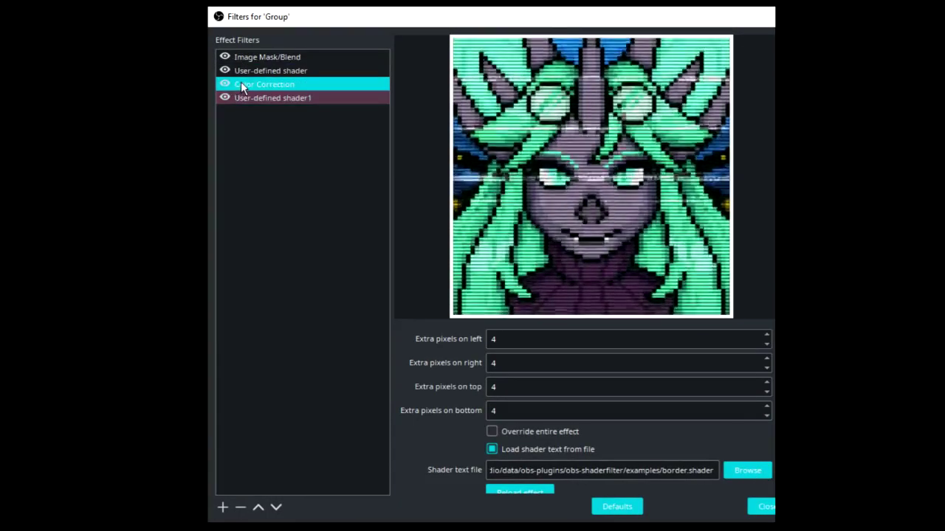